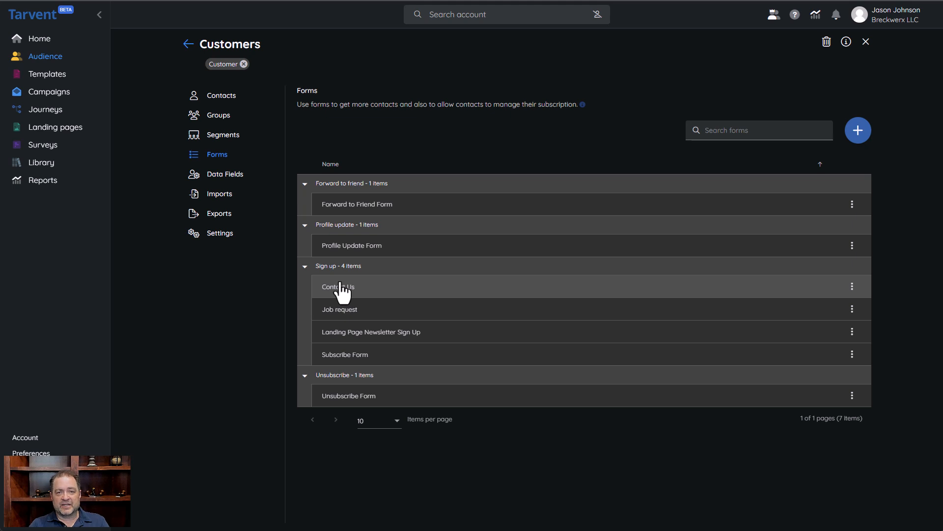
Open the Forward to Friend Form and examine its form container's submission settings, including the after-submission action options.
left_click(345, 208)
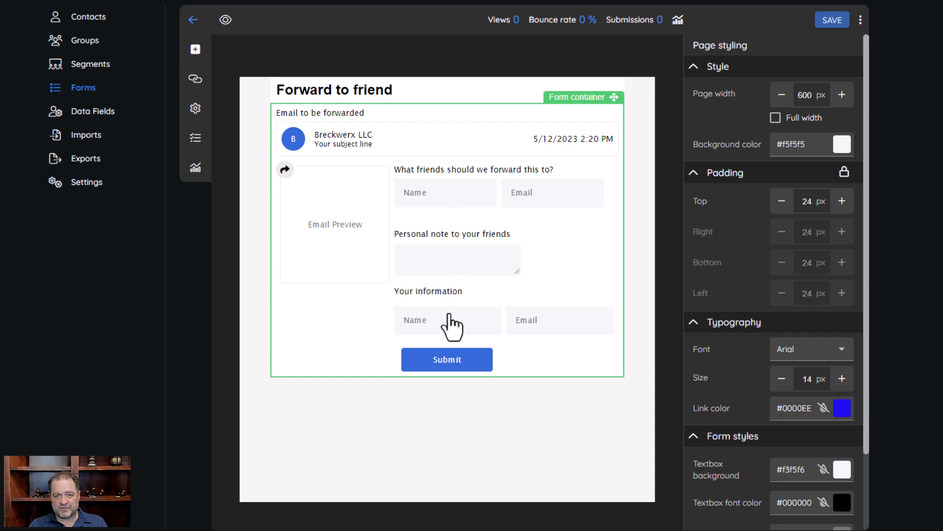
left_click(550, 234)
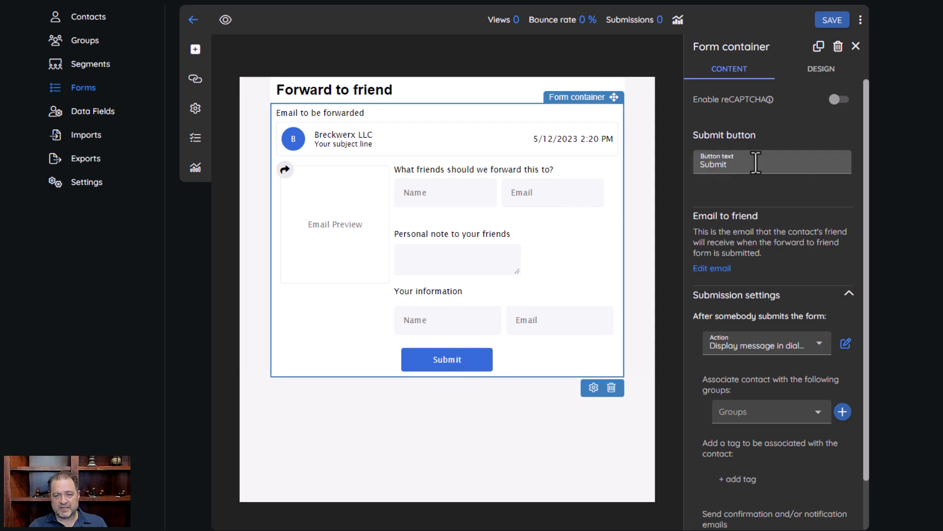
scroll(753, 207, "down", 1)
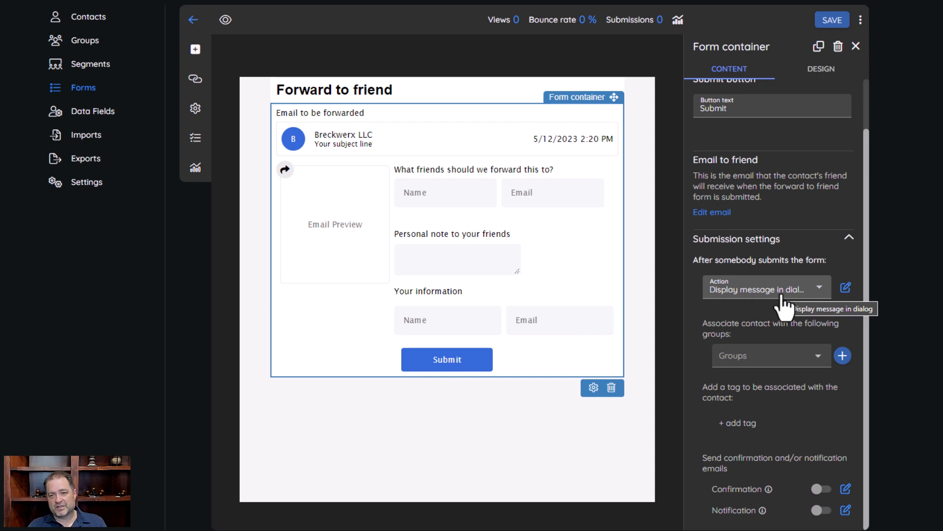
left_click(785, 307)
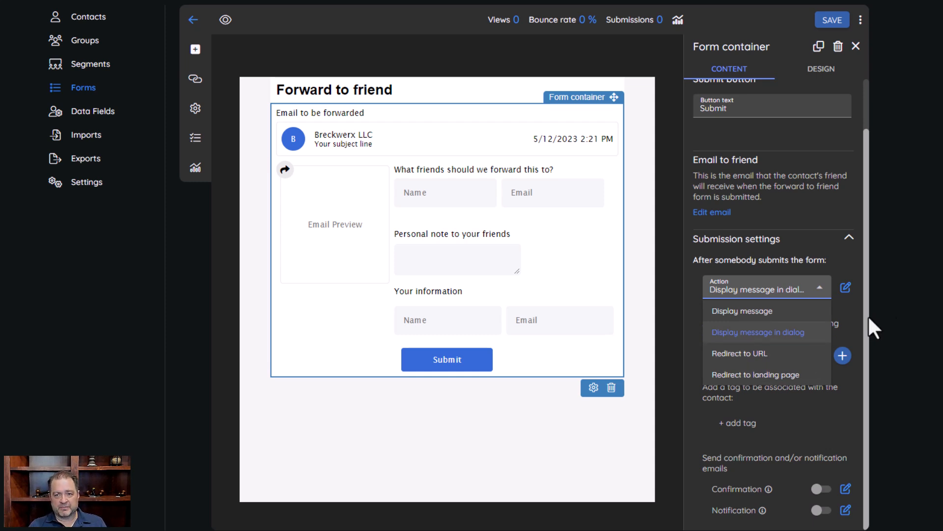
left_click(889, 294)
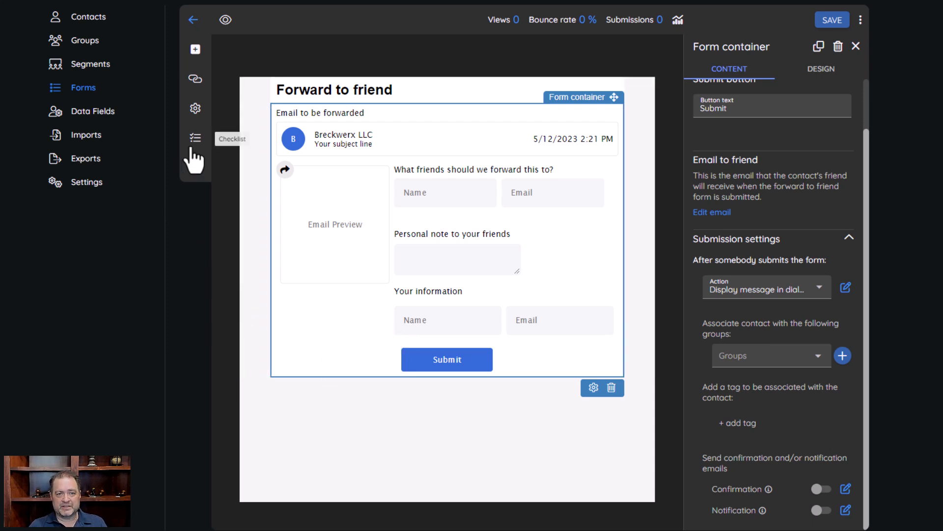
Return to the forms list, open the Profile Update Form and view the elements that can be added.
left_click(84, 90)
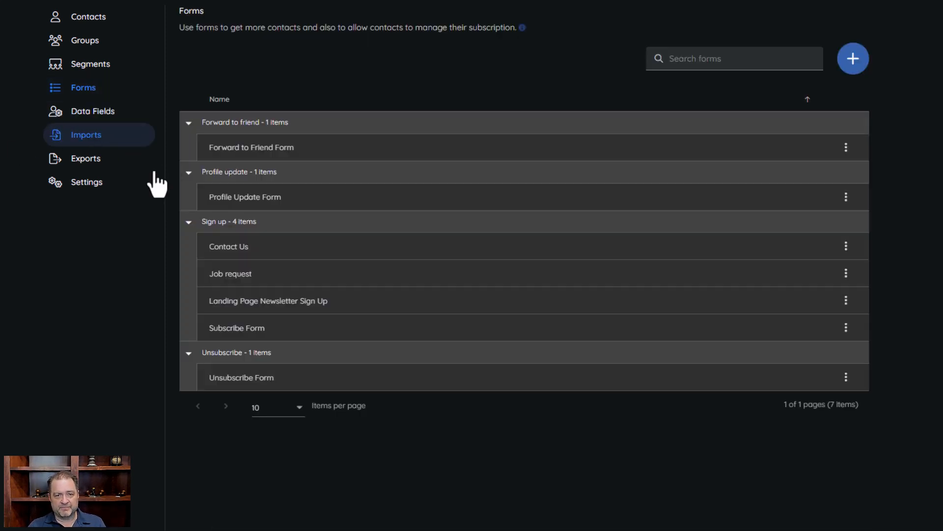
left_click(238, 202)
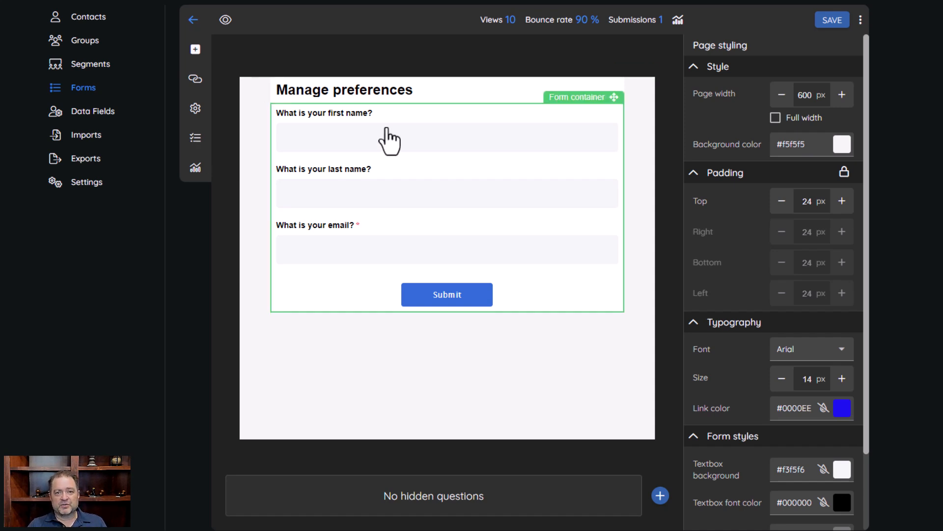
left_click(195, 49)
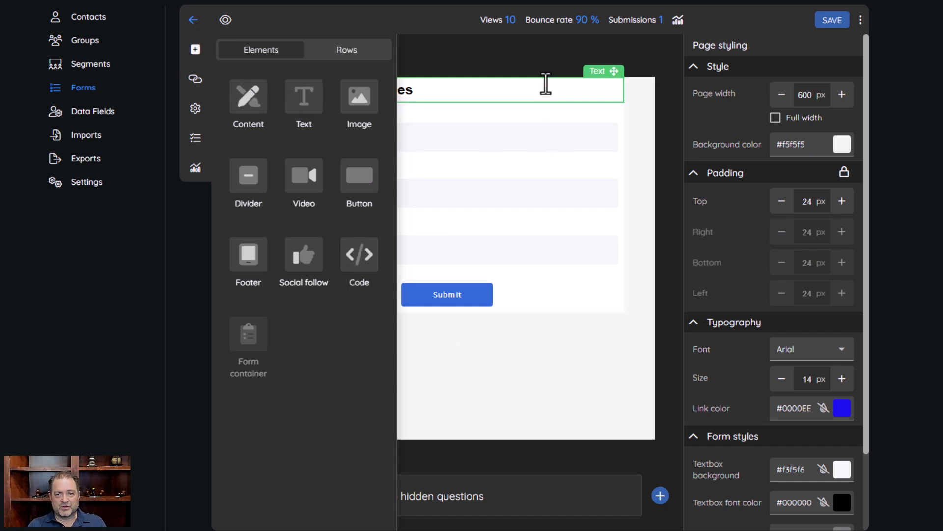
left_click(489, 63)
Select the Manage preferences heading and review the Artitelli article builder's basic and advanced options, leaving without asking a question.
left_click(339, 89)
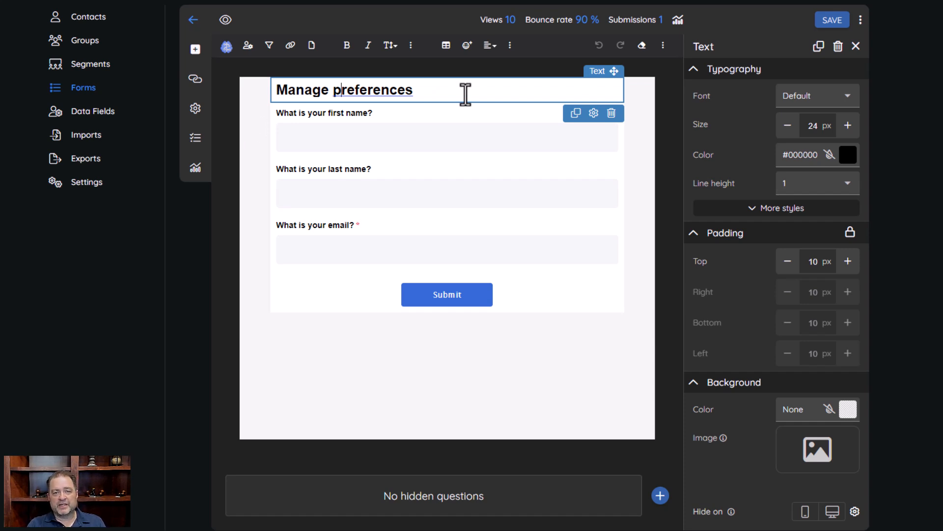
left_click(227, 47)
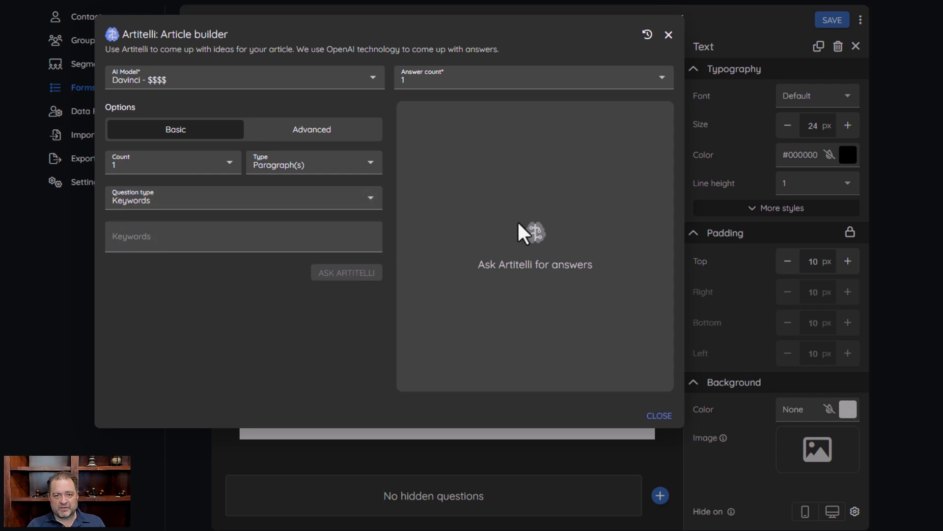
left_click(317, 170)
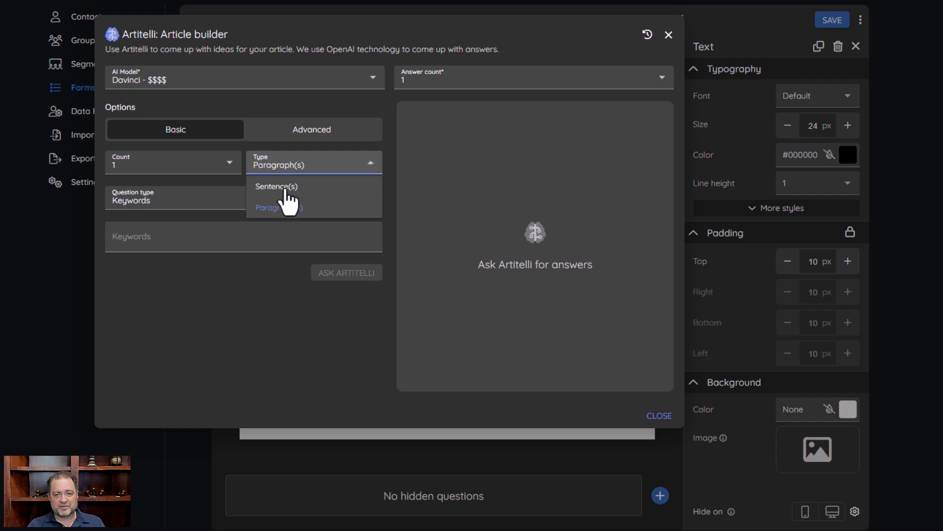
left_click(289, 99)
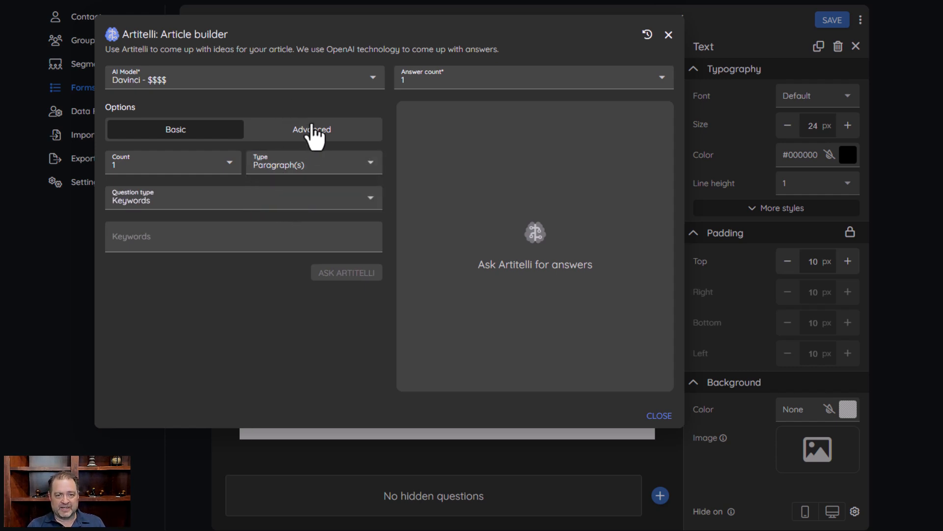
left_click(312, 135)
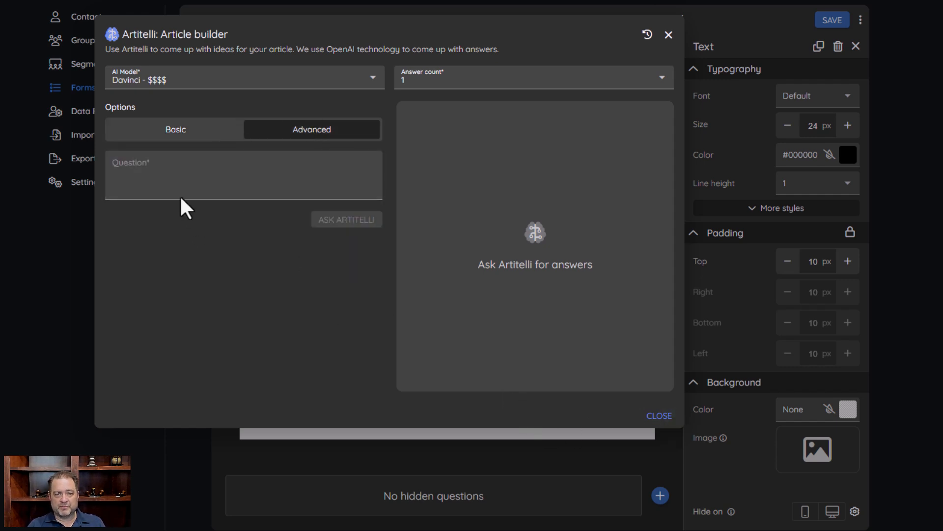
left_click(130, 185)
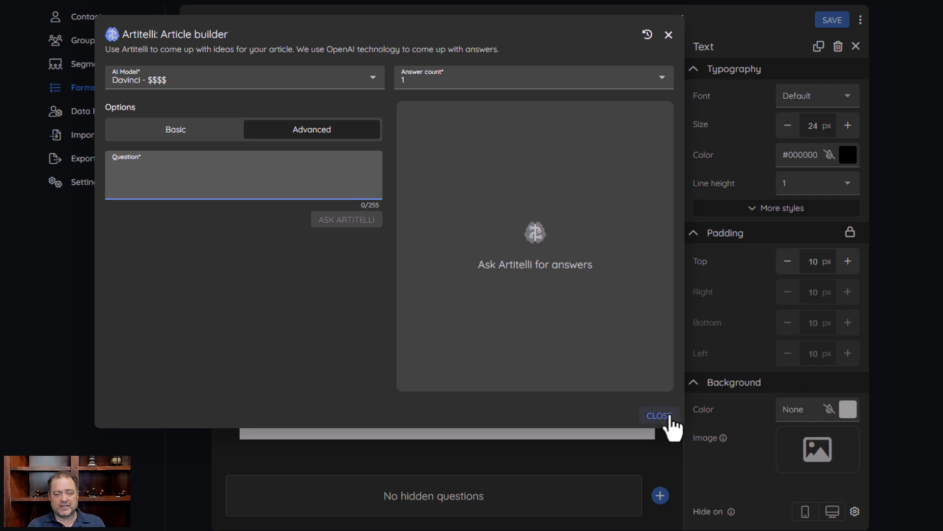
left_click(660, 417)
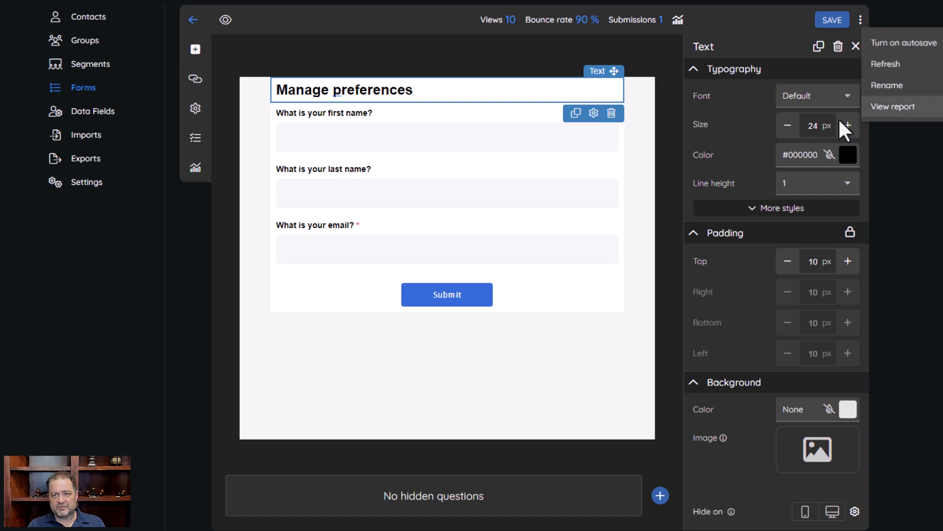
left_click(303, 28)
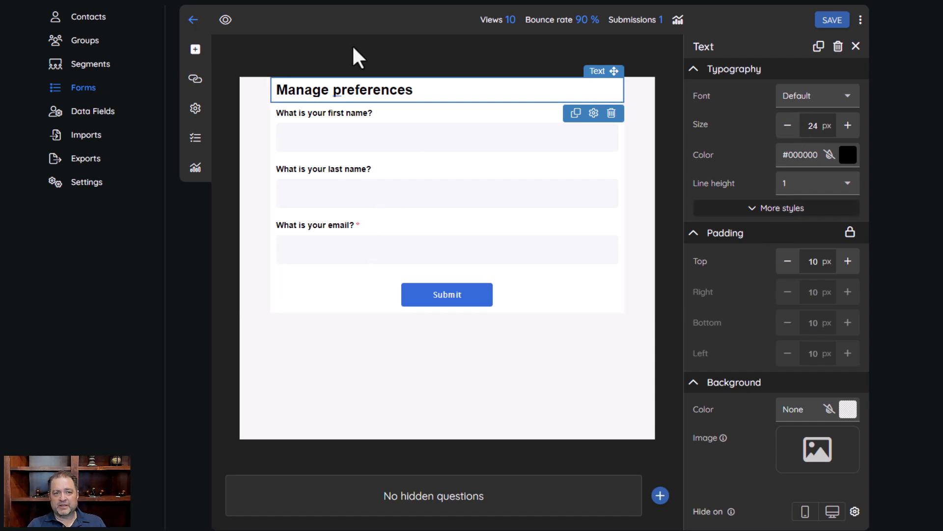
Review the available elements and row layouts for the form page and deselect the heading.
left_click(196, 50)
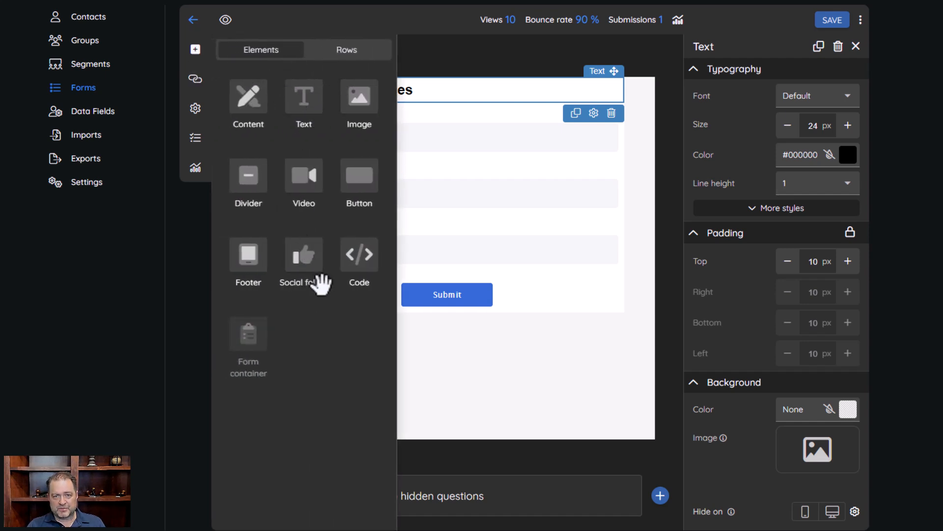
left_click(348, 51)
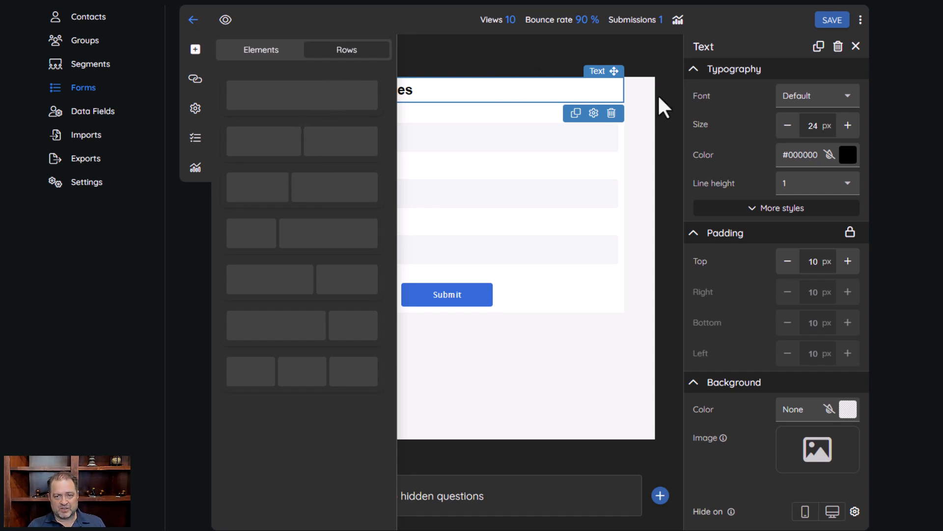
left_click(644, 97)
left_click(515, 59)
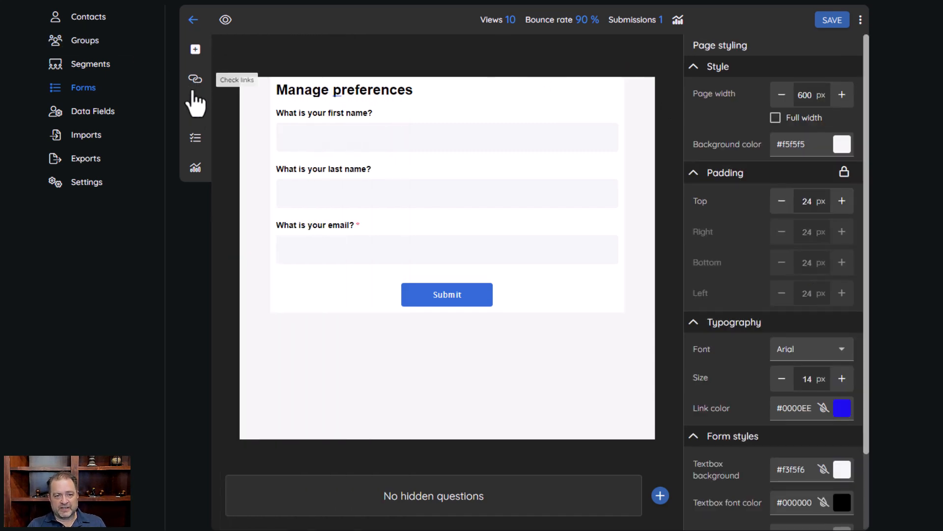
Review the form settings, including the scripting block and standard text, and leave without saving.
left_click(196, 112)
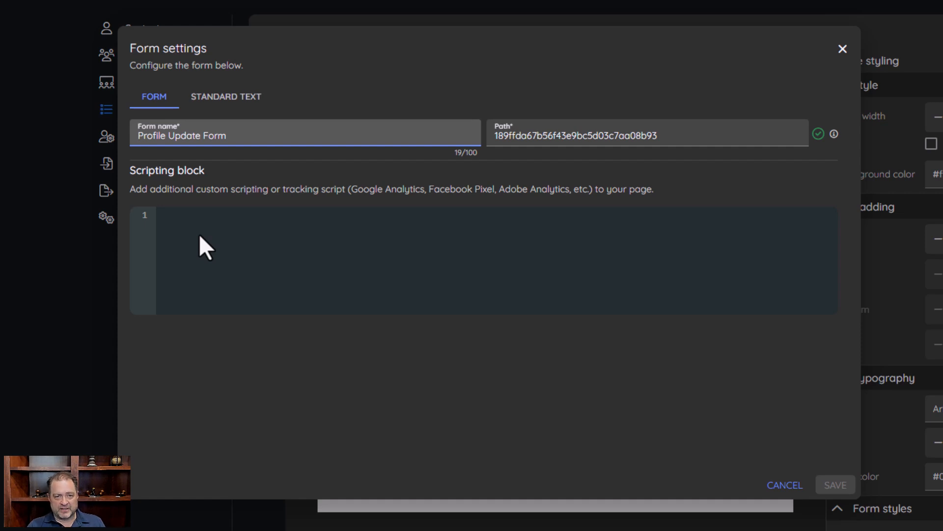
left_click(243, 98)
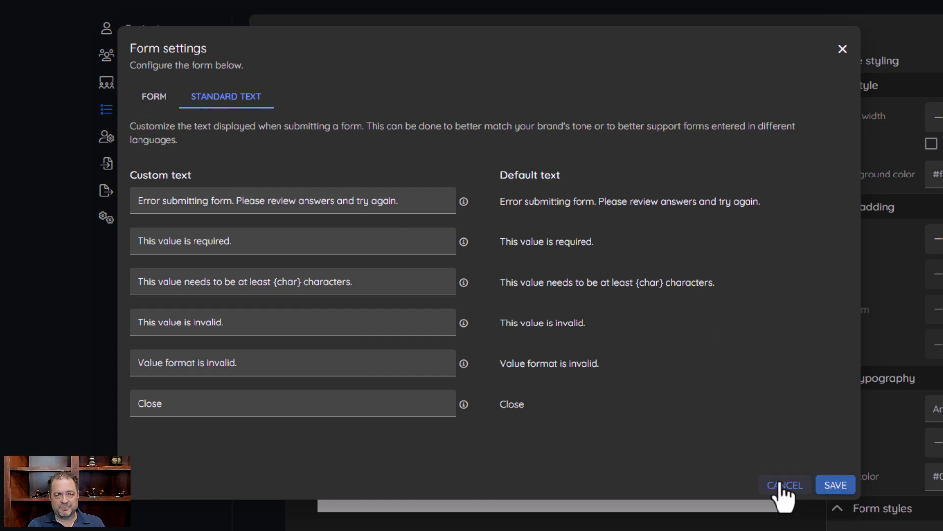
left_click(155, 97)
left_click(766, 487)
Start adding a question mapped to the Customer ID data field in the form container.
left_click(554, 189)
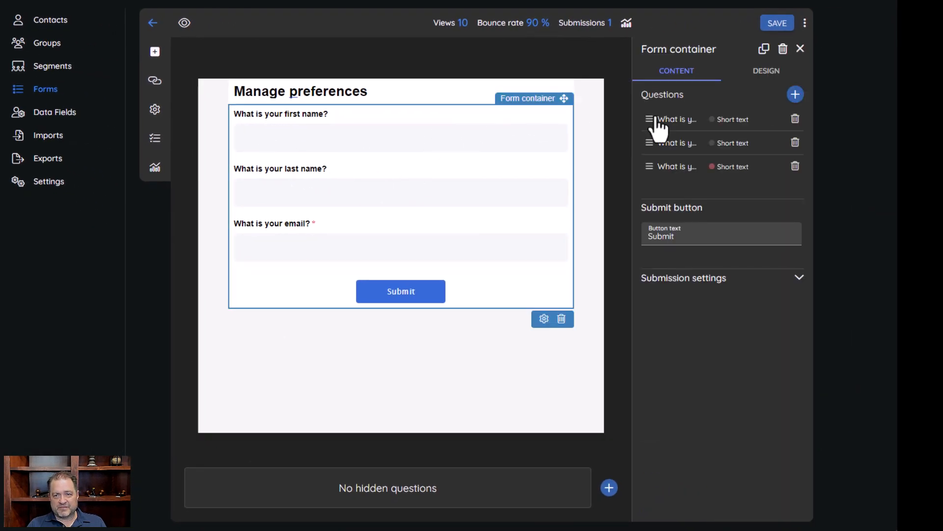
left_click(796, 95)
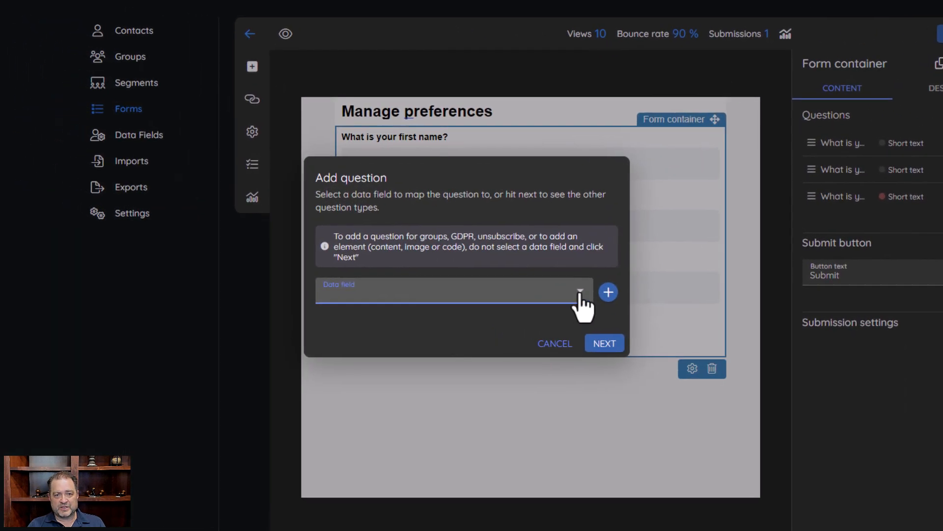
left_click(445, 250)
scroll(392, 396, "down", 2)
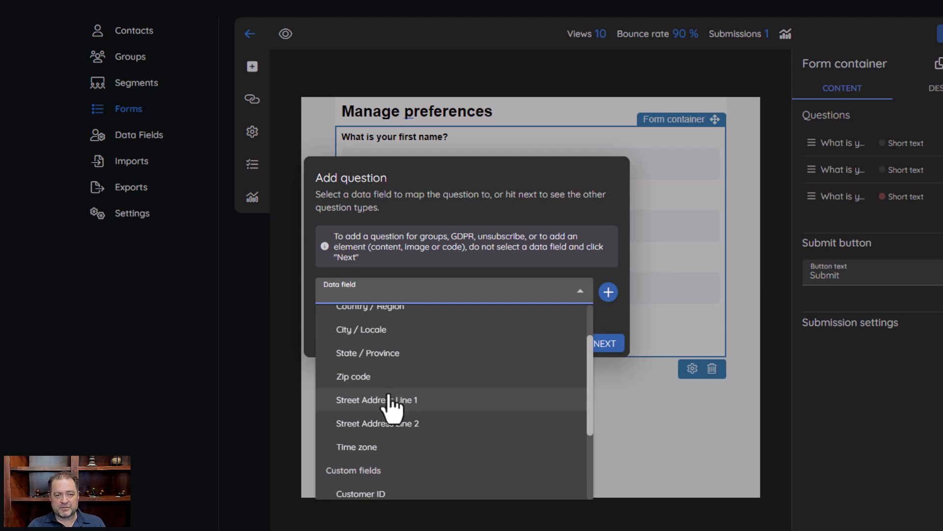
scroll(395, 400, "down", 2)
scroll(393, 408, "down", 1)
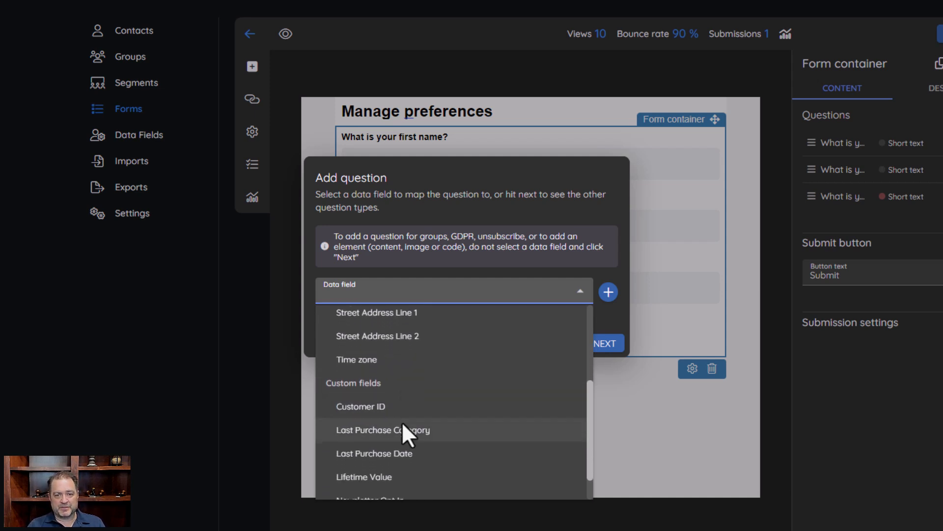
left_click(362, 407)
left_click(608, 344)
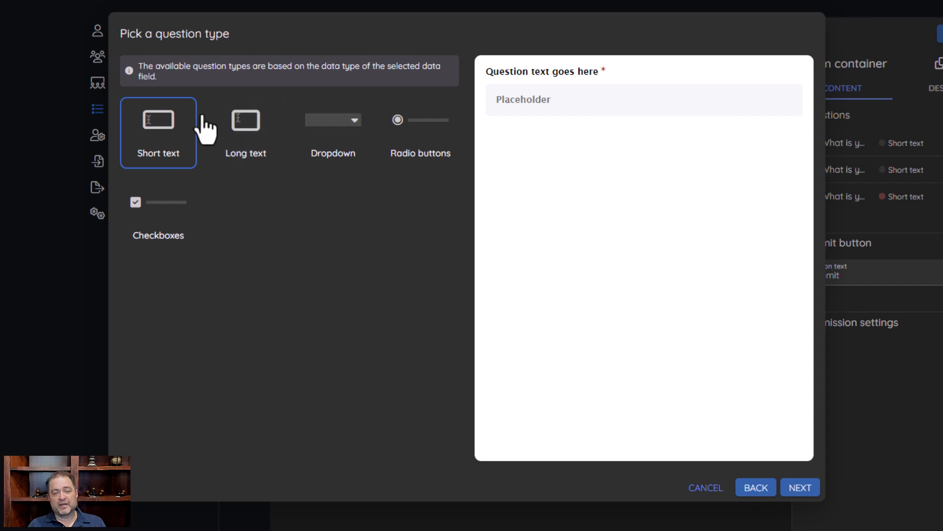
Preview the long text, dropdown, radio buttons and checkboxes question types, and cancel adding the question.
left_click(273, 145)
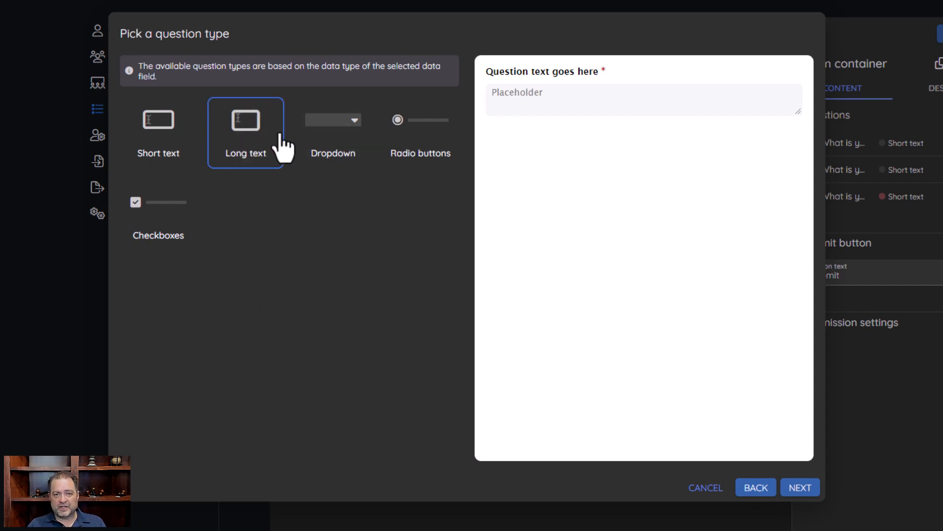
left_click(332, 145)
left_click(410, 147)
left_click(361, 149)
left_click(449, 152)
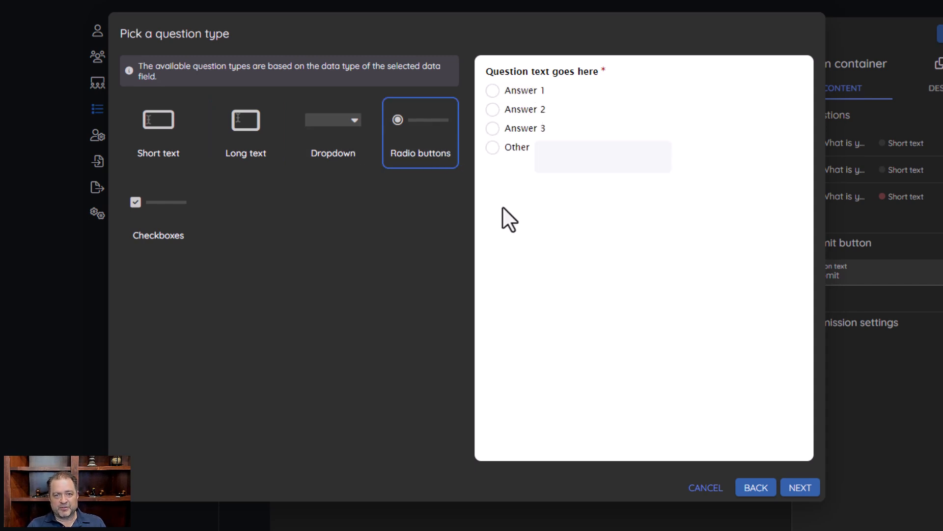
left_click(147, 227)
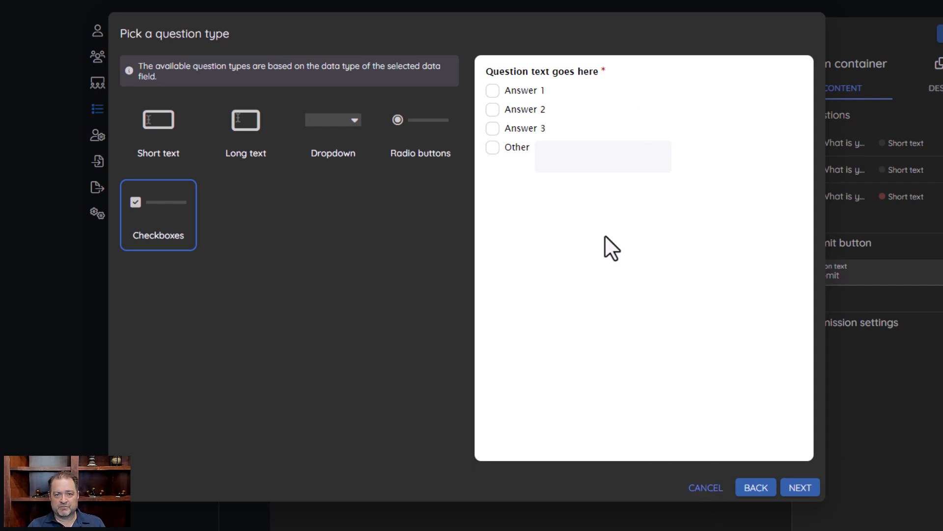
left_click(704, 488)
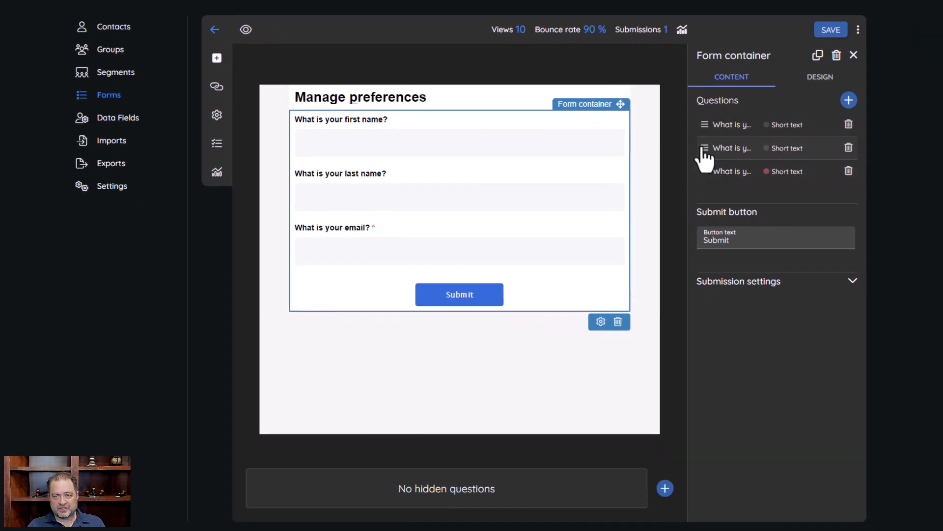
Examine the first-name question's settings without saving, and the form container's after-submission action options.
left_click(729, 125)
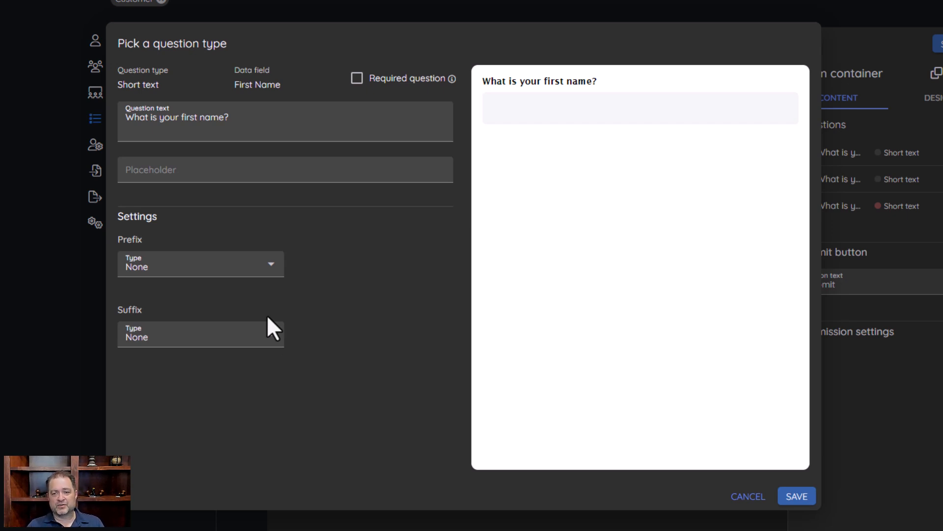
left_click(741, 497)
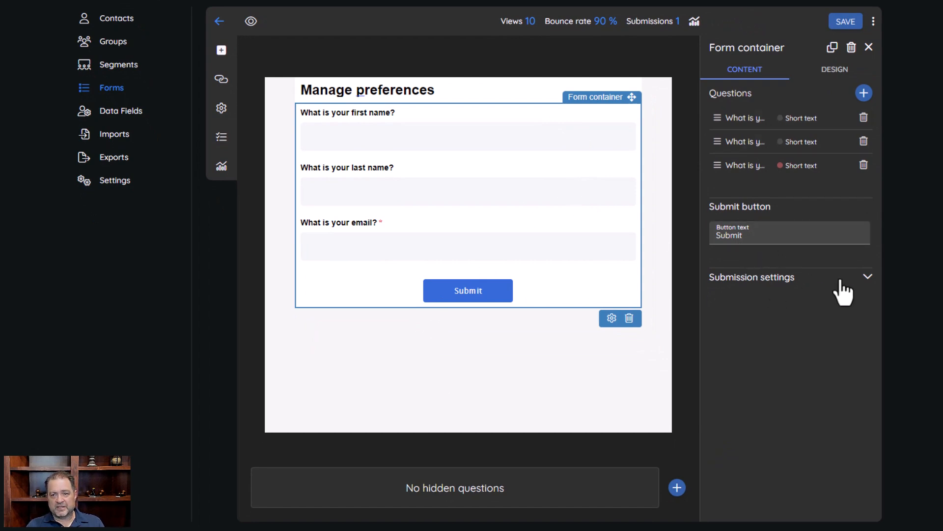
left_click(868, 278)
scroll(781, 344, "down", 1)
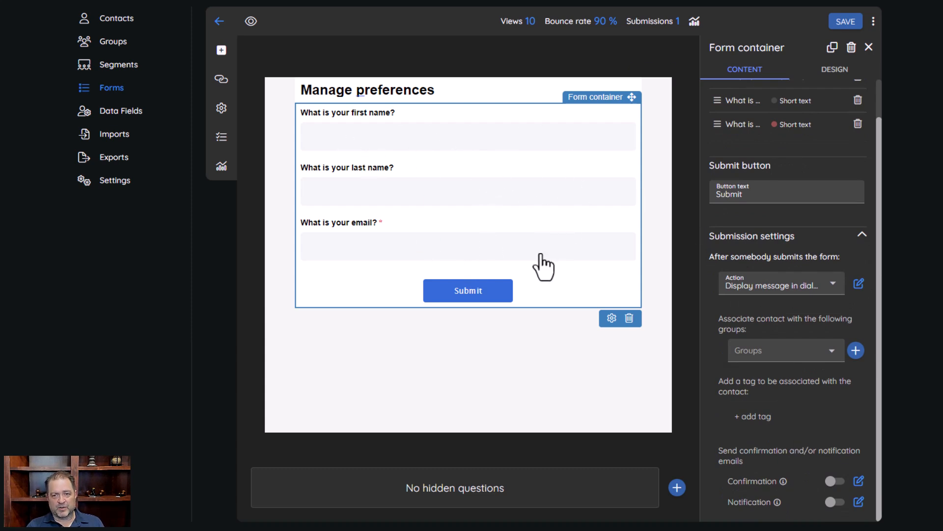
left_click(796, 294)
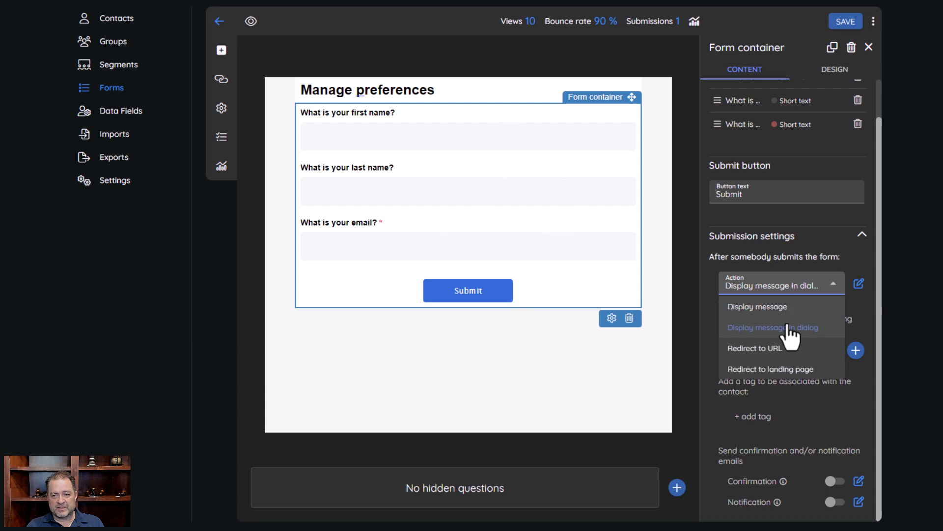
left_click(708, 278)
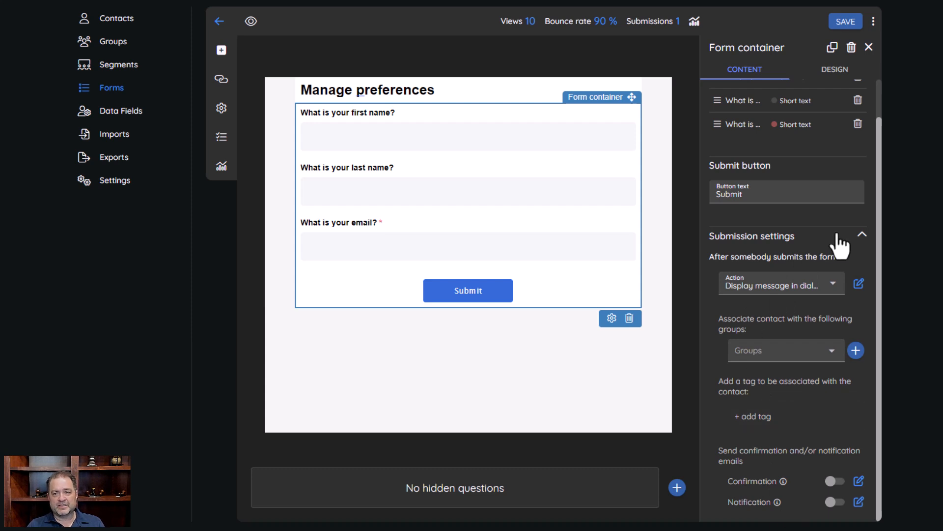
Collapse the form container's submission settings and review the form's checklist.
left_click(863, 235)
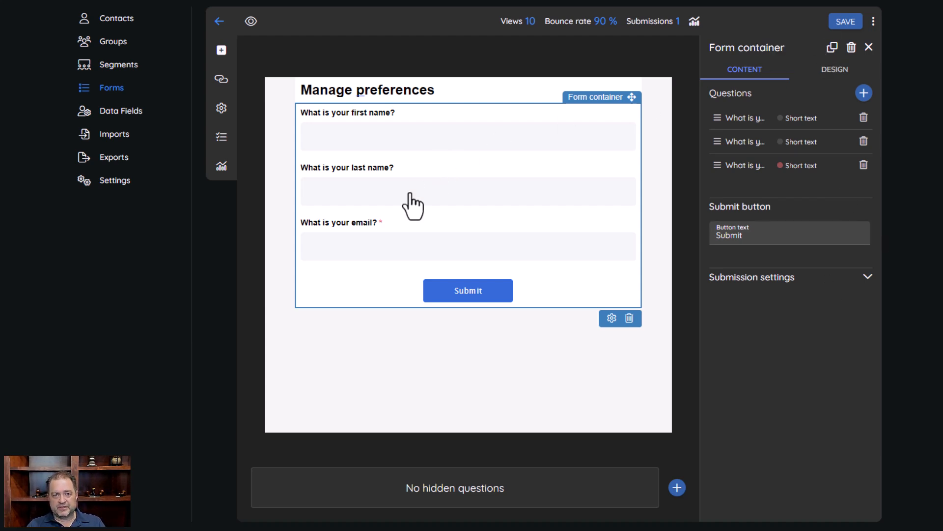
left_click(221, 138)
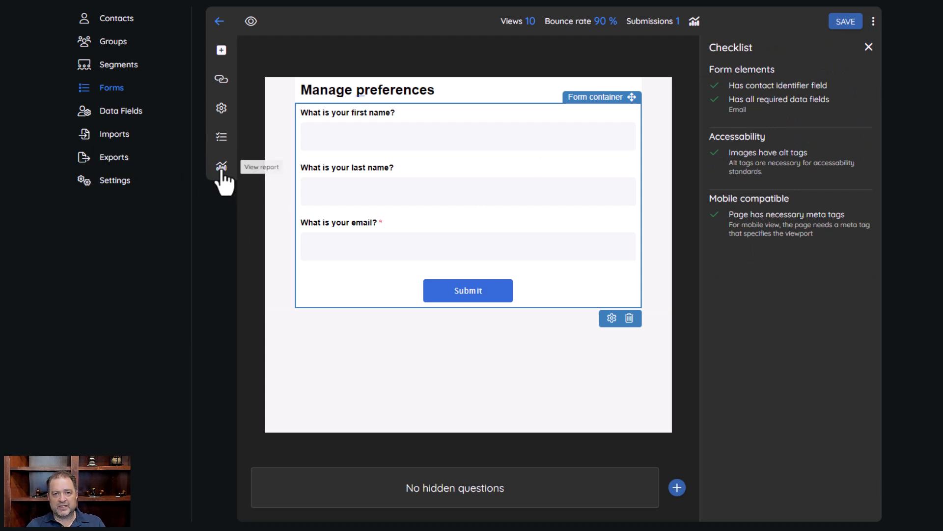
Review the form report's first-name and last-name question statistics and the individual responses, and close the report.
left_click(221, 167)
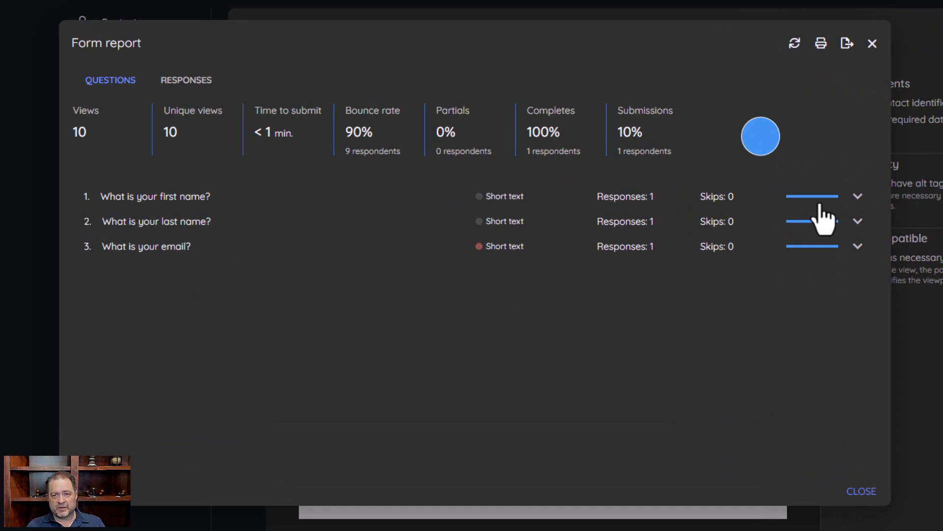
left_click(865, 201)
left_click(857, 339)
scroll(499, 335, "down", 1)
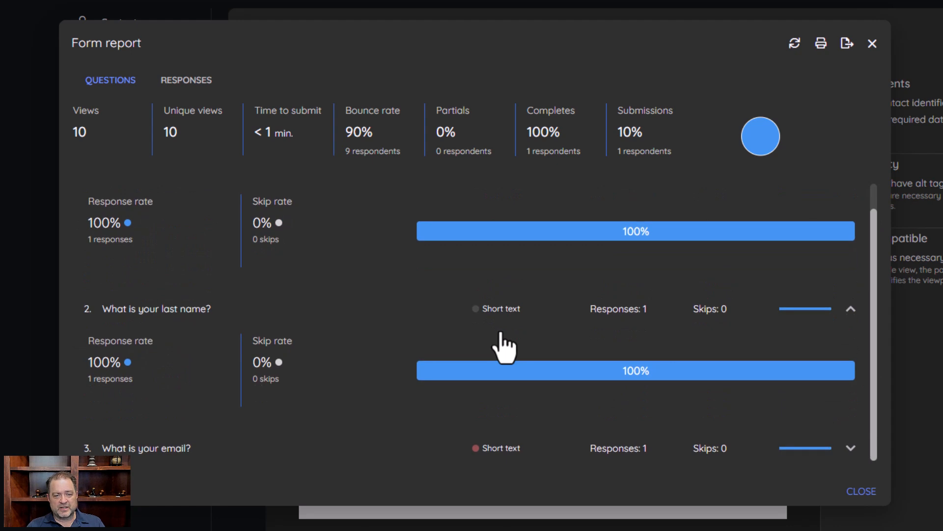
scroll(299, 271, "up", 1)
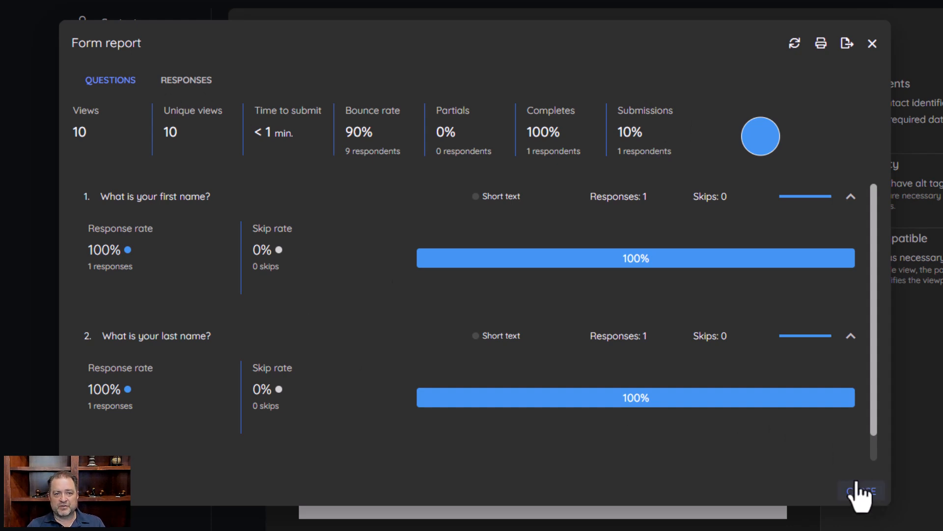
left_click(199, 83)
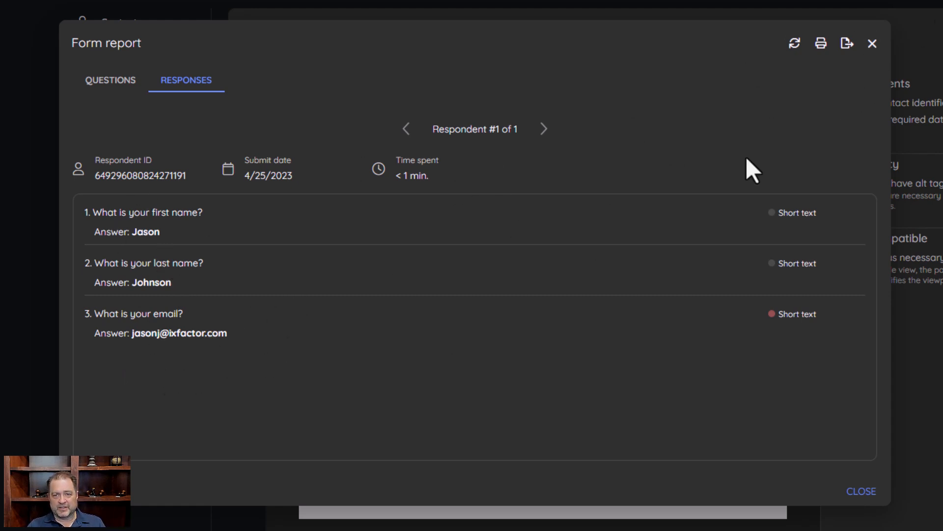
left_click(871, 47)
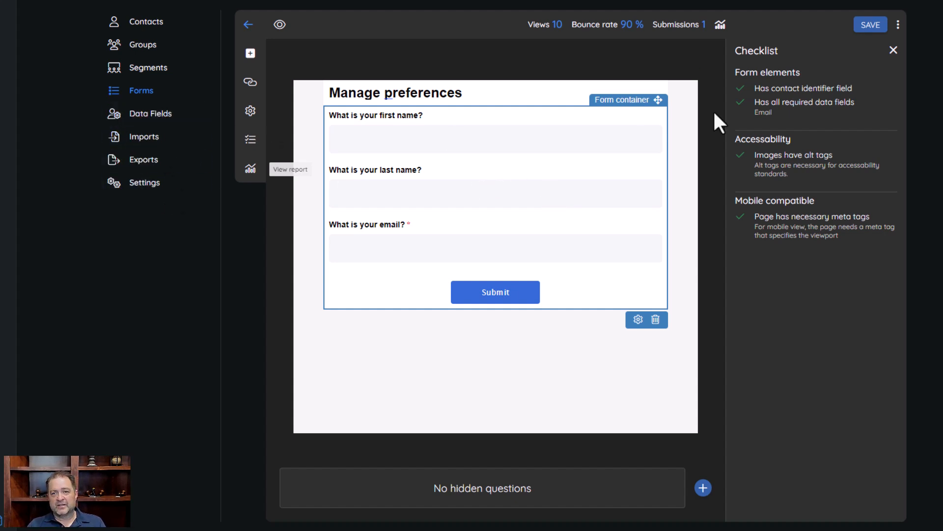
Leave the profile form, open the Contact Us sign-up form and bring up its embed options.
left_click(248, 24)
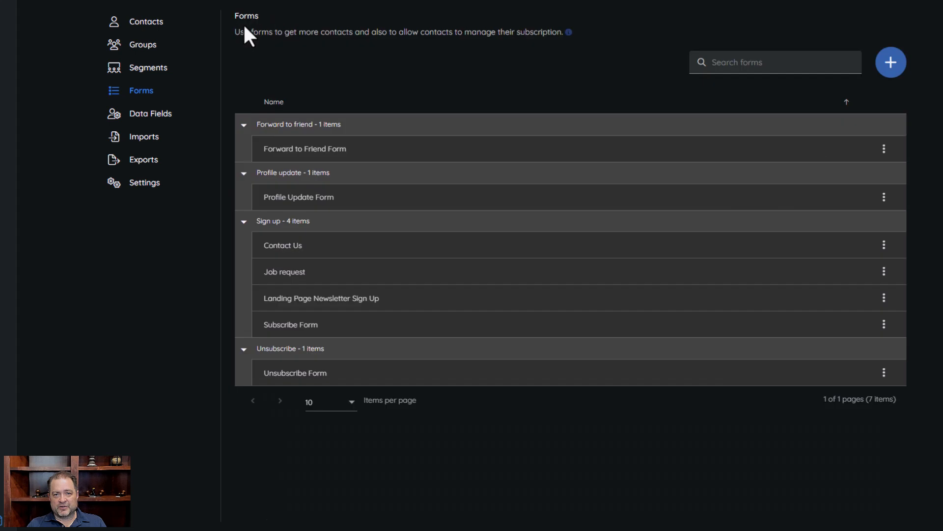
left_click(295, 251)
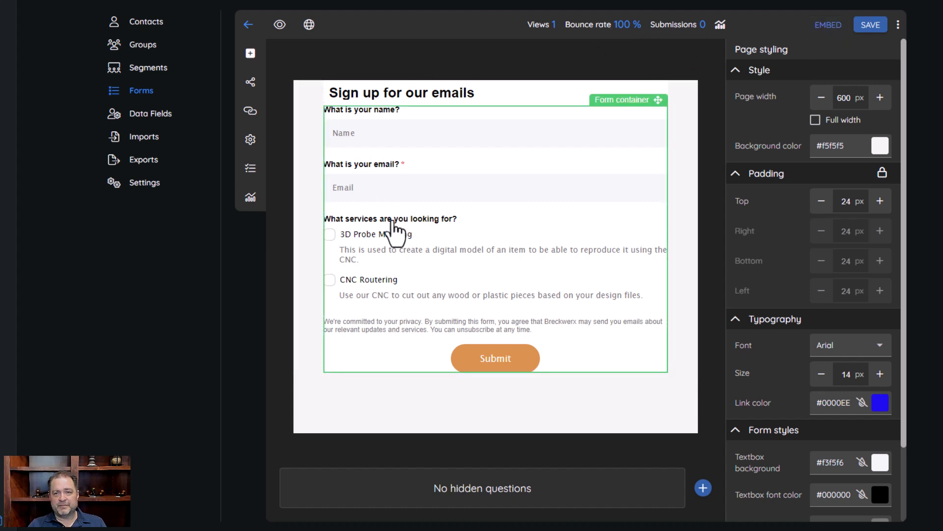
left_click(835, 27)
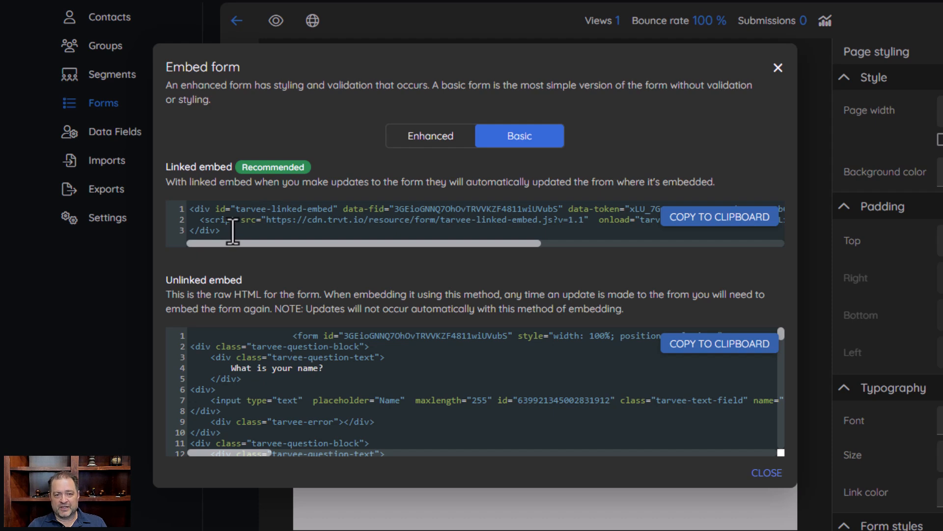
Copy the Contact Us form's basic linked embed code to the clipboard and close the embed options.
left_click_drag(224, 232, 190, 208)
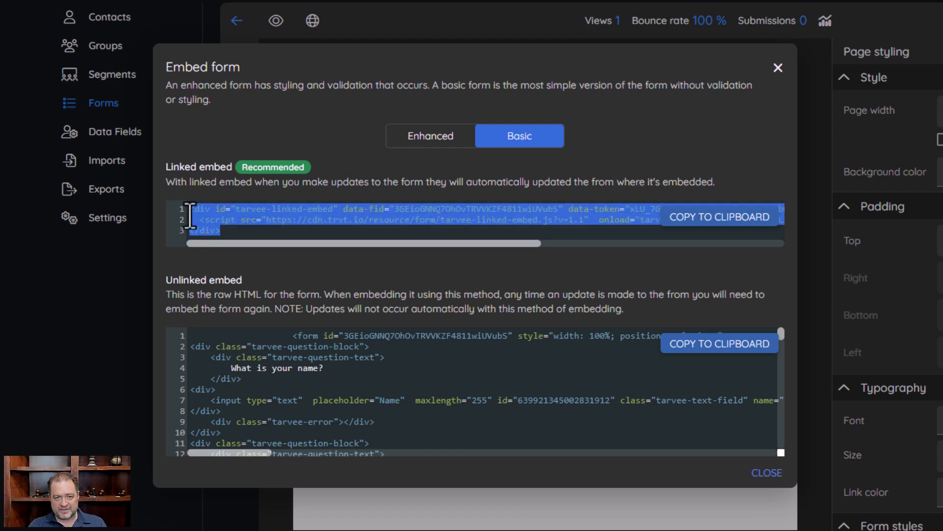
left_click(271, 233)
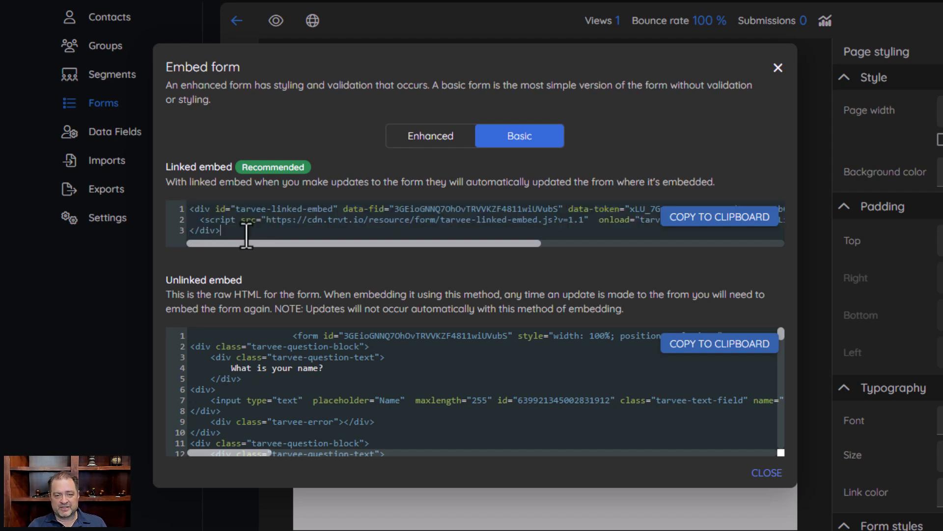
left_click_drag(243, 231, 189, 206)
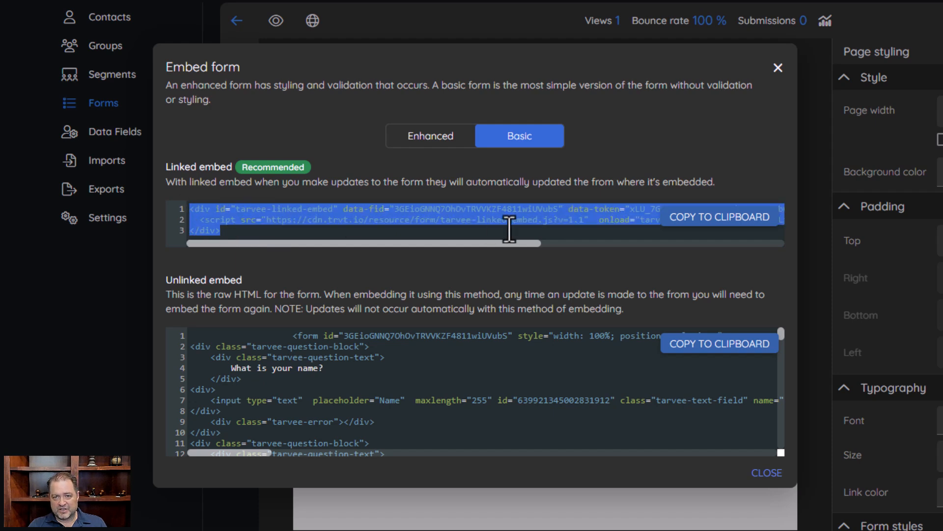
left_click(704, 230)
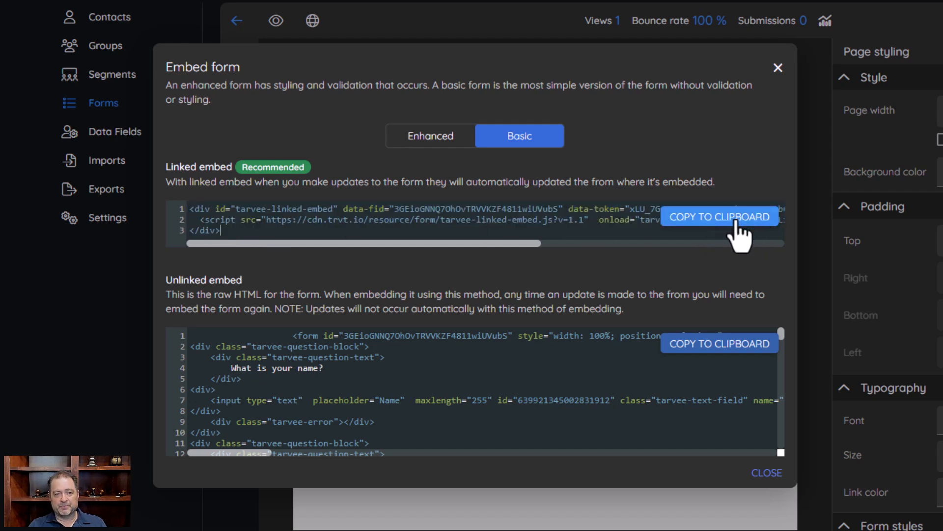
left_click(736, 222)
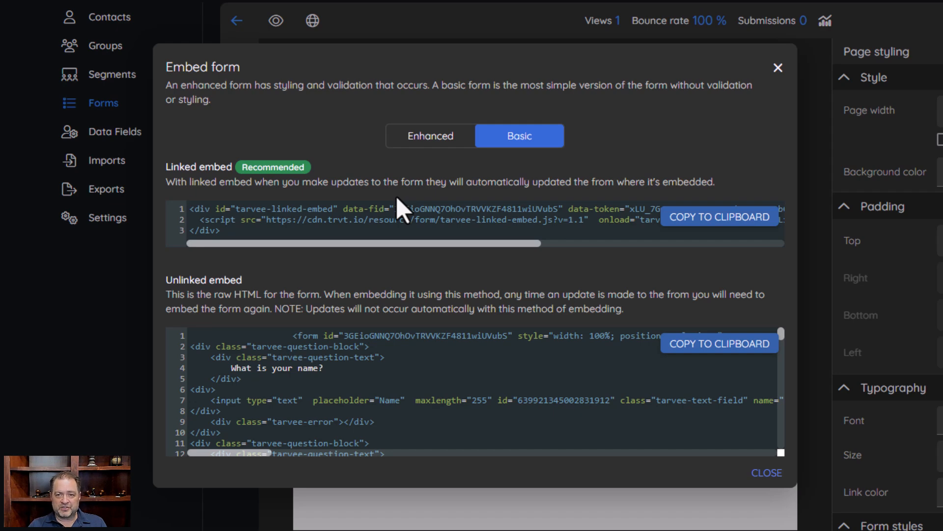
left_click(767, 472)
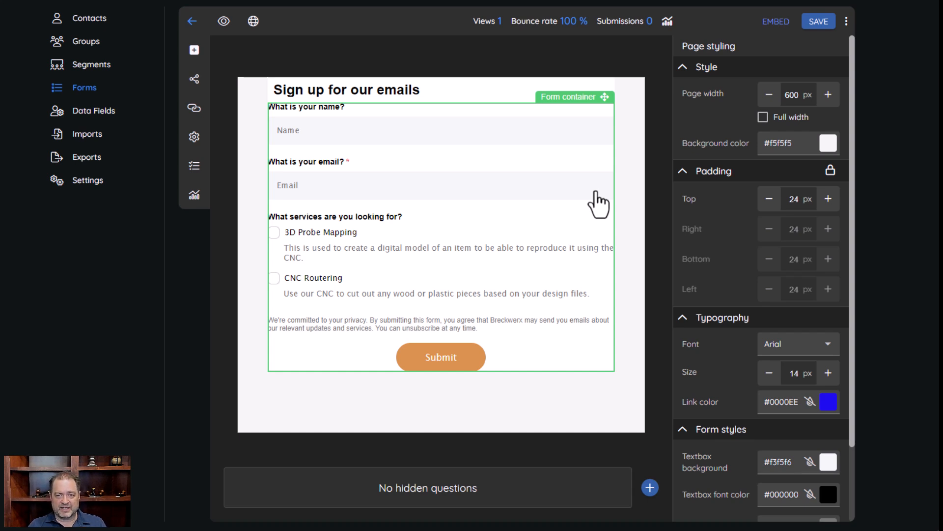
Reopen the embed options, switch from the basic to the enhanced version, and close them.
left_click(772, 26)
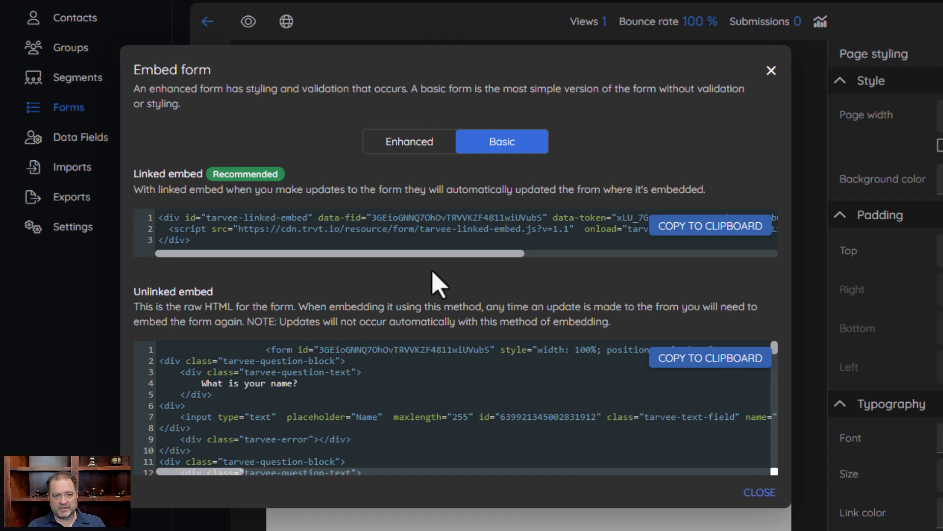
left_click(499, 144)
left_click(393, 142)
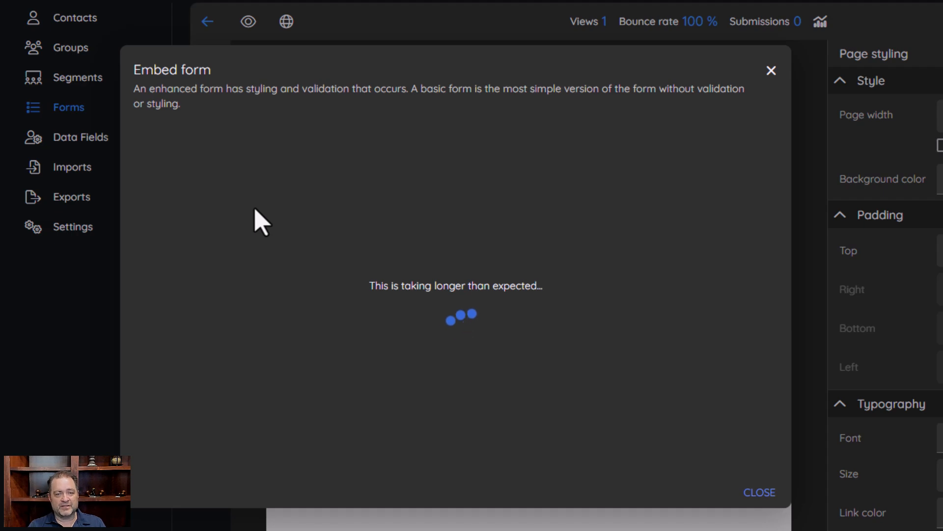
left_click(757, 497)
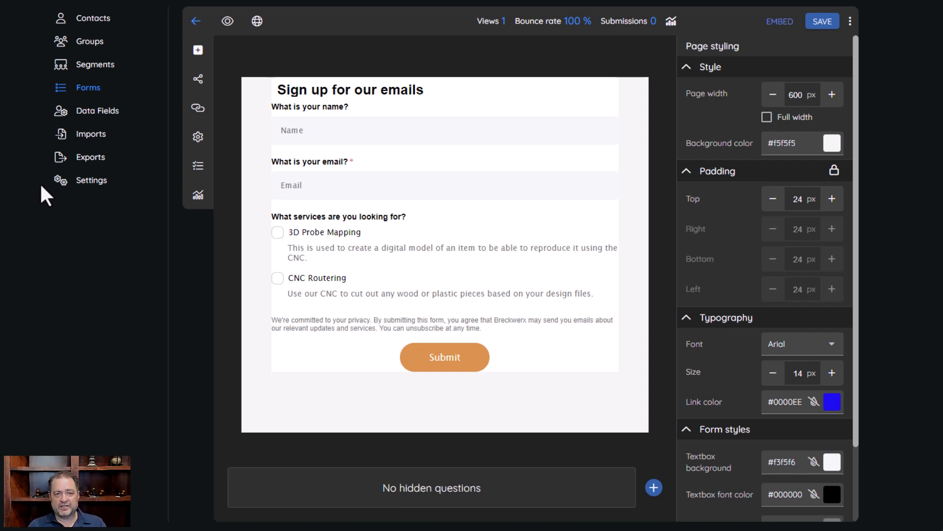
Review the elements available for the Contact Us form and its additional options without choosing any.
left_click(198, 51)
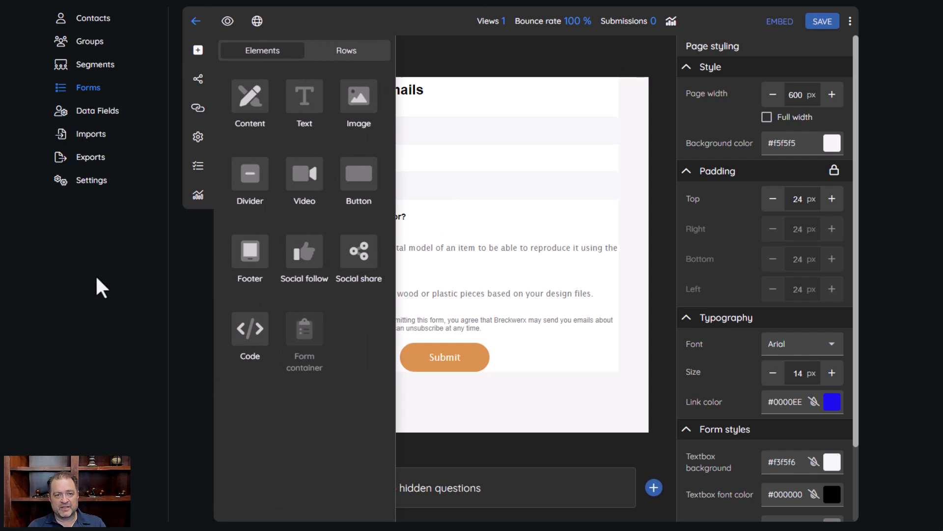
left_click(475, 59)
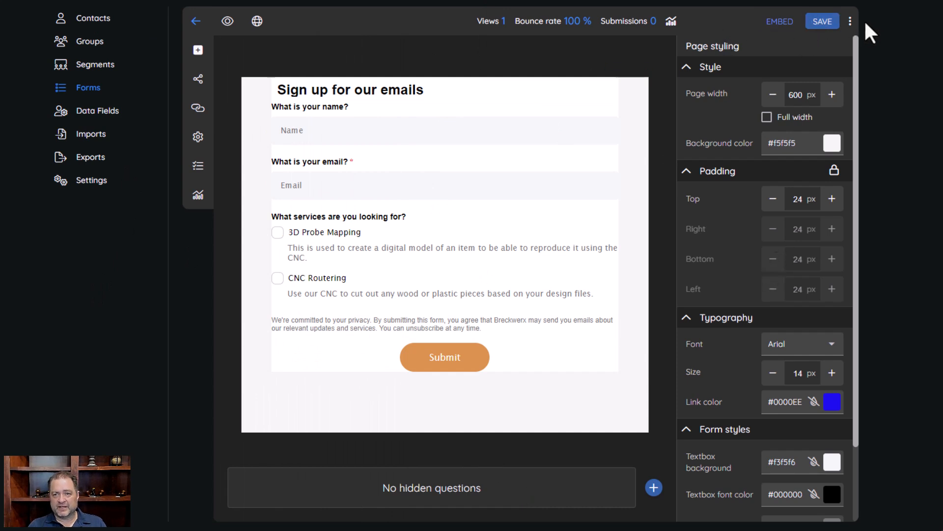
left_click(850, 22)
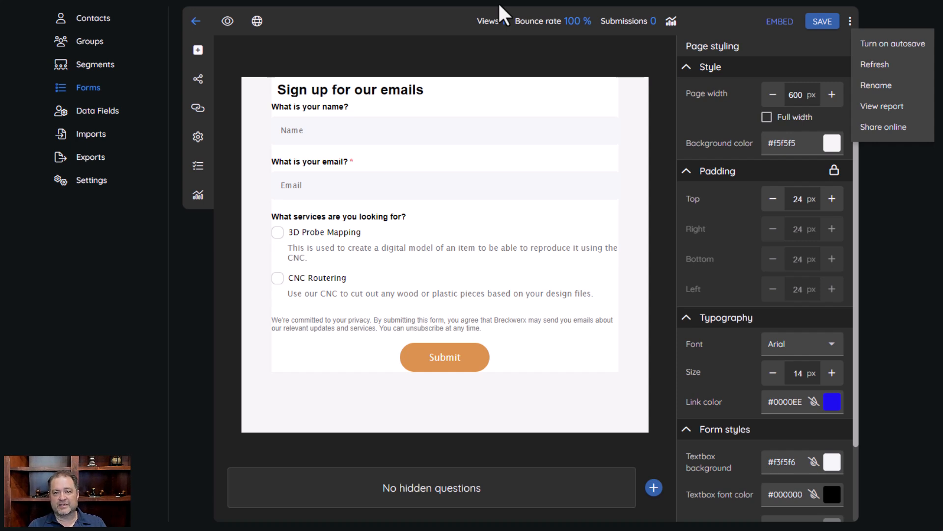
key("Escape")
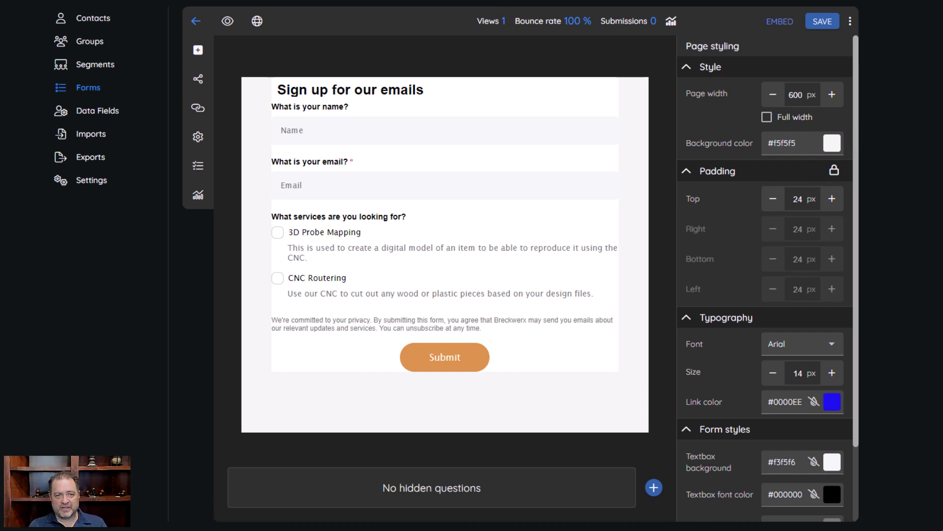